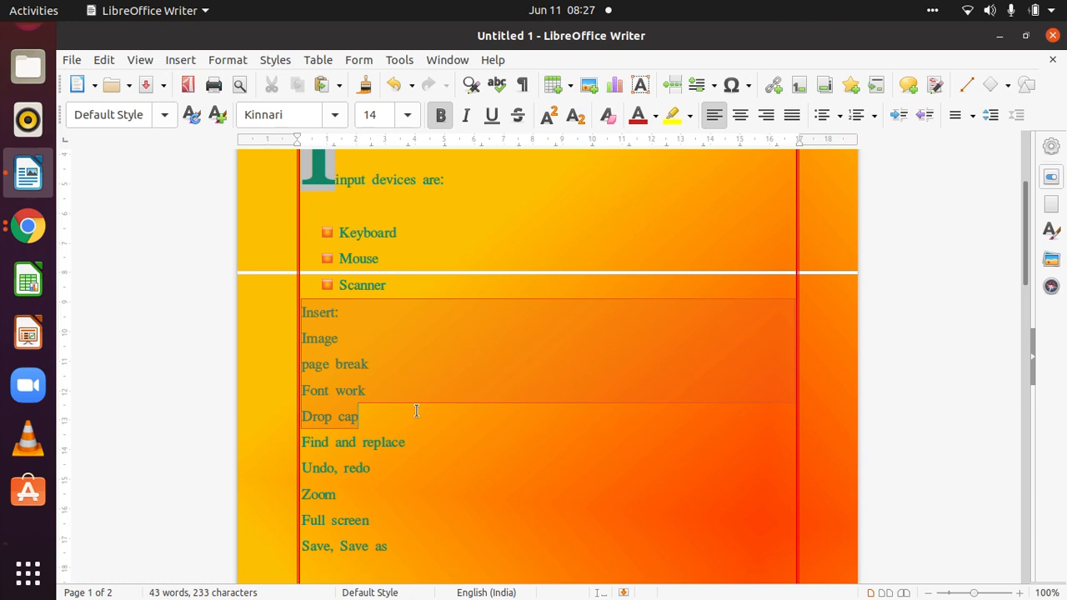
Delete the selected lines from "Insert:" through "Drop cap".
key(Delete)
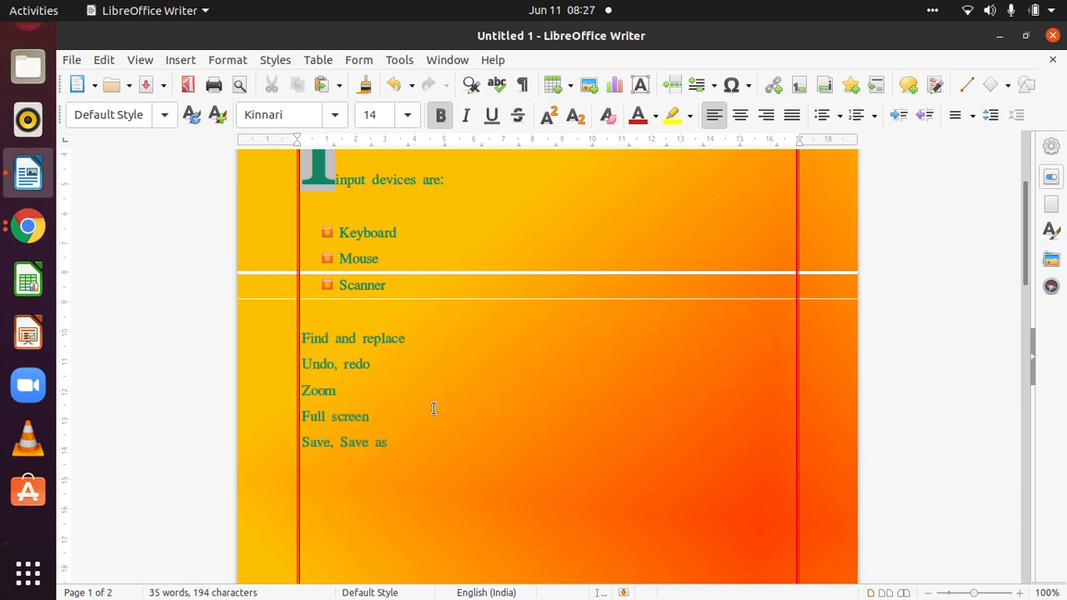
Set up Find & Replace to search for "devices" as whole words only, with "Devices" as the replacement.
scroll(440, 405, up, 1)
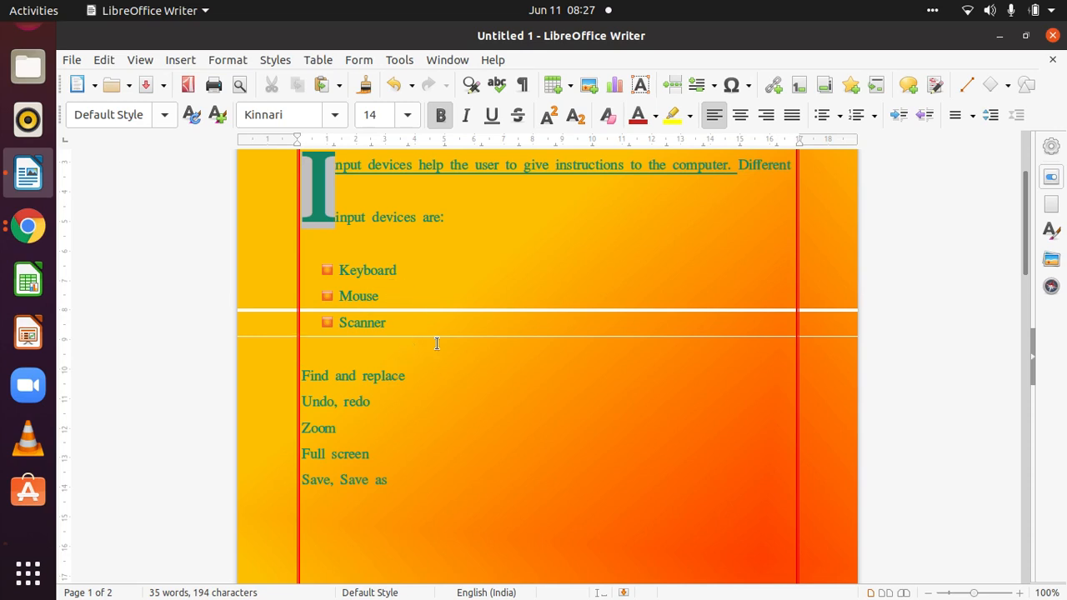
scroll(437, 342, up, 1)
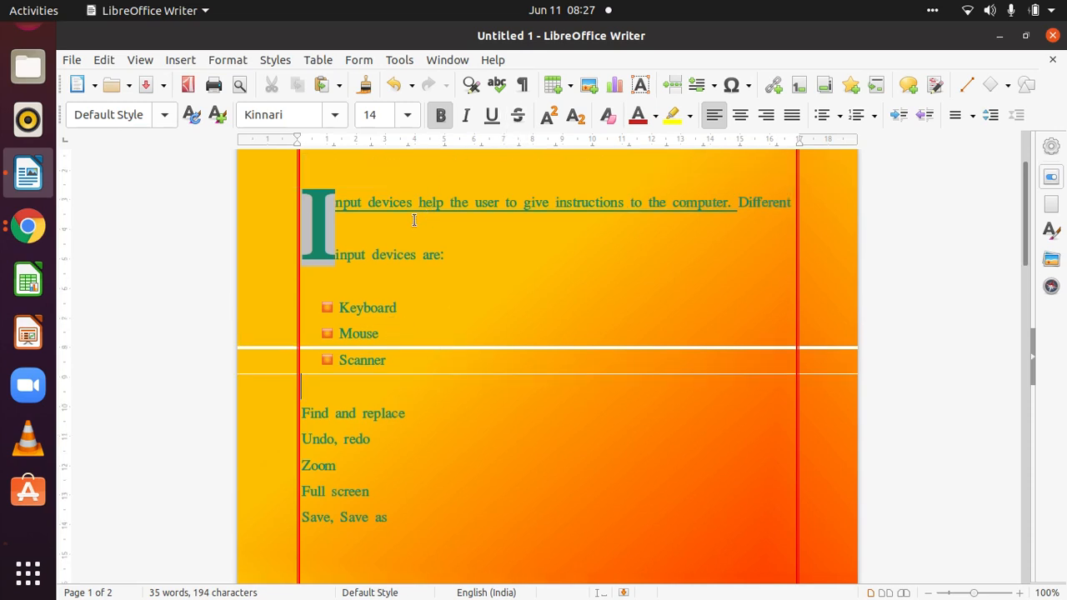
drag(367, 203, 400, 203)
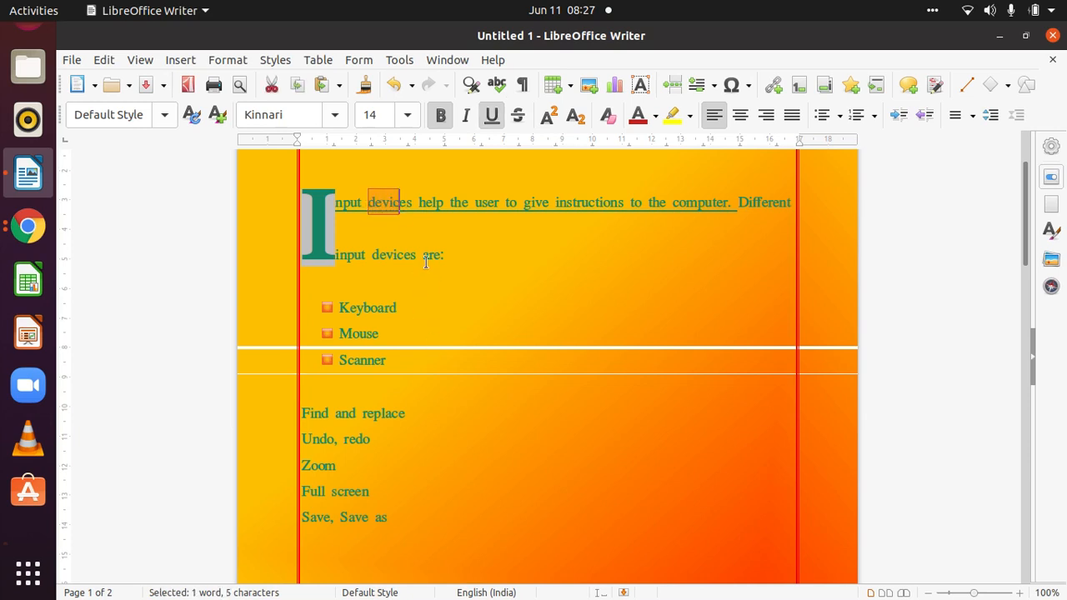
click(389, 251)
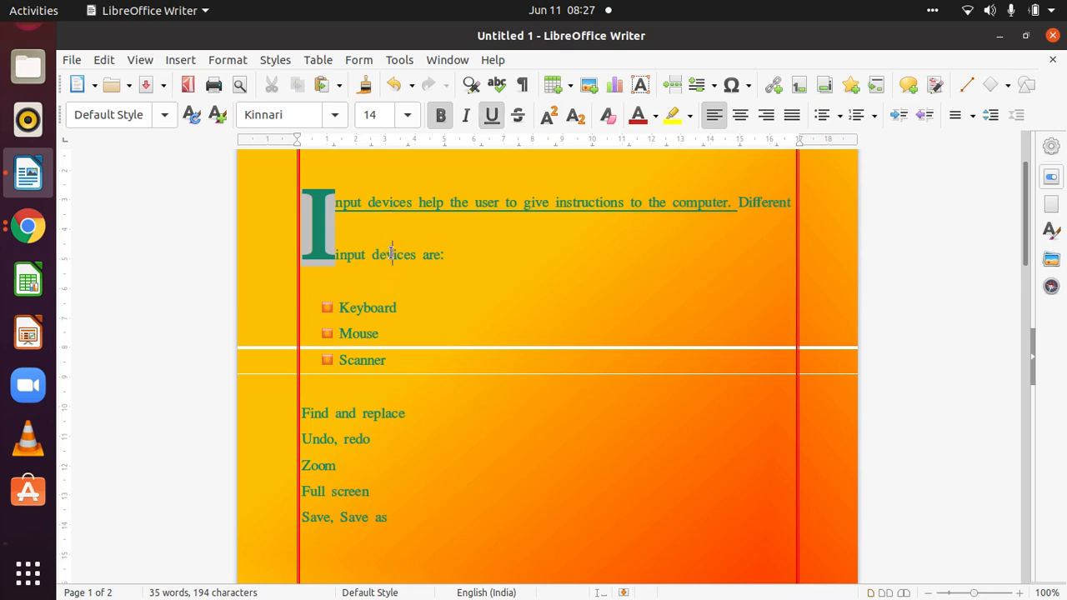
click(100, 60)
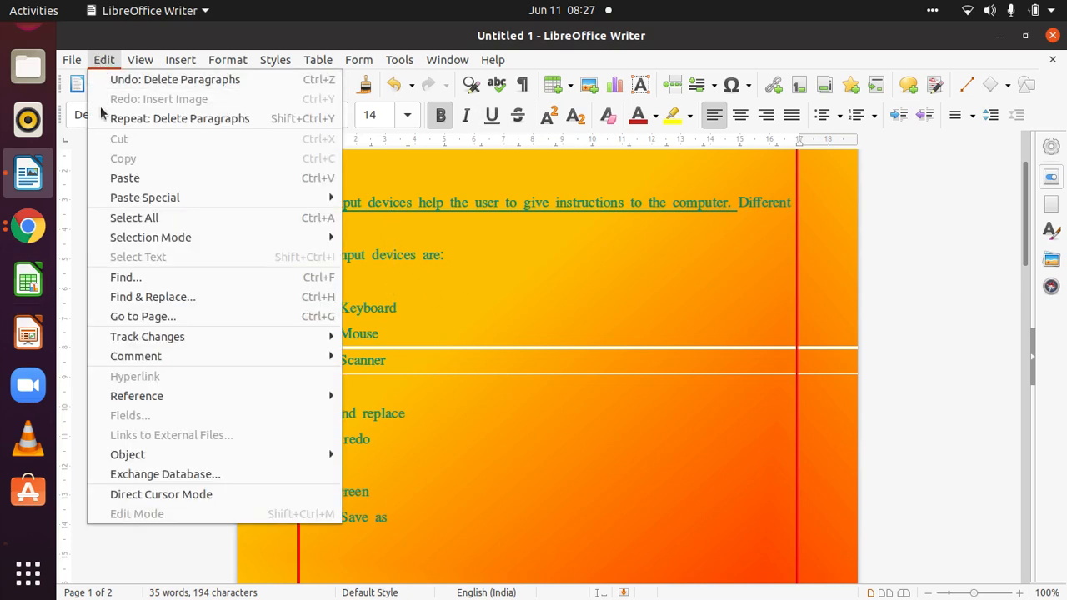
click(189, 300)
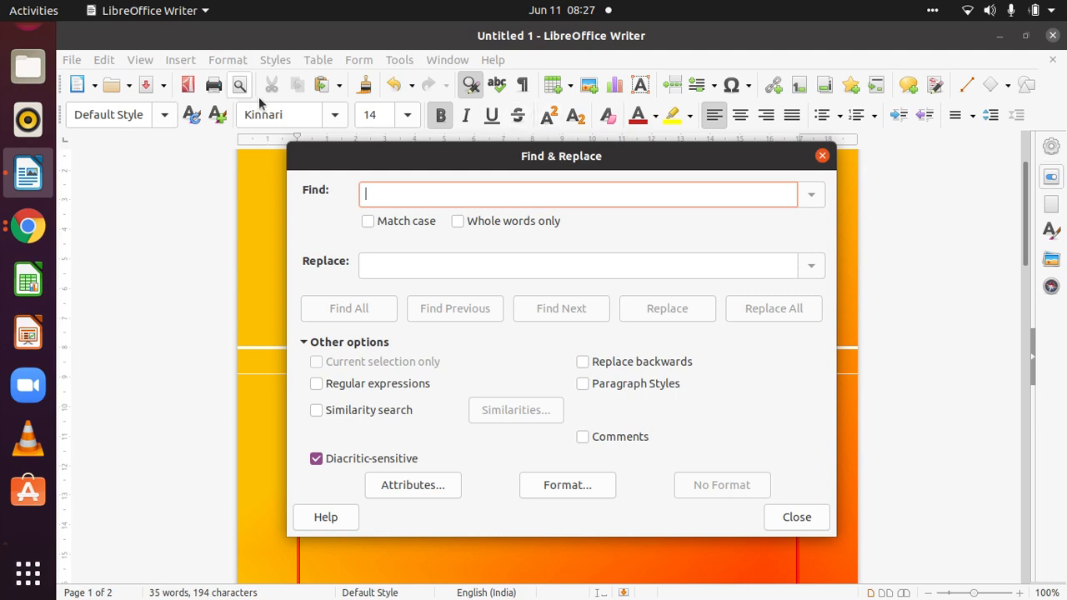
click(458, 221)
text(De)
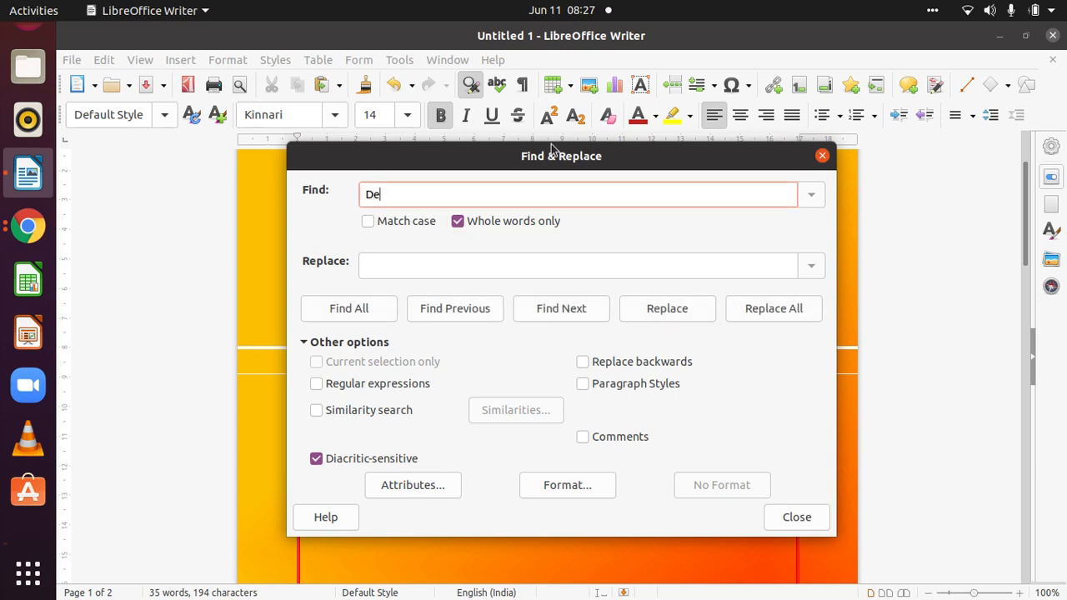
key(BackSpace)
text(devices)
click(435, 263)
text(Devicea)
key(BackSpace)
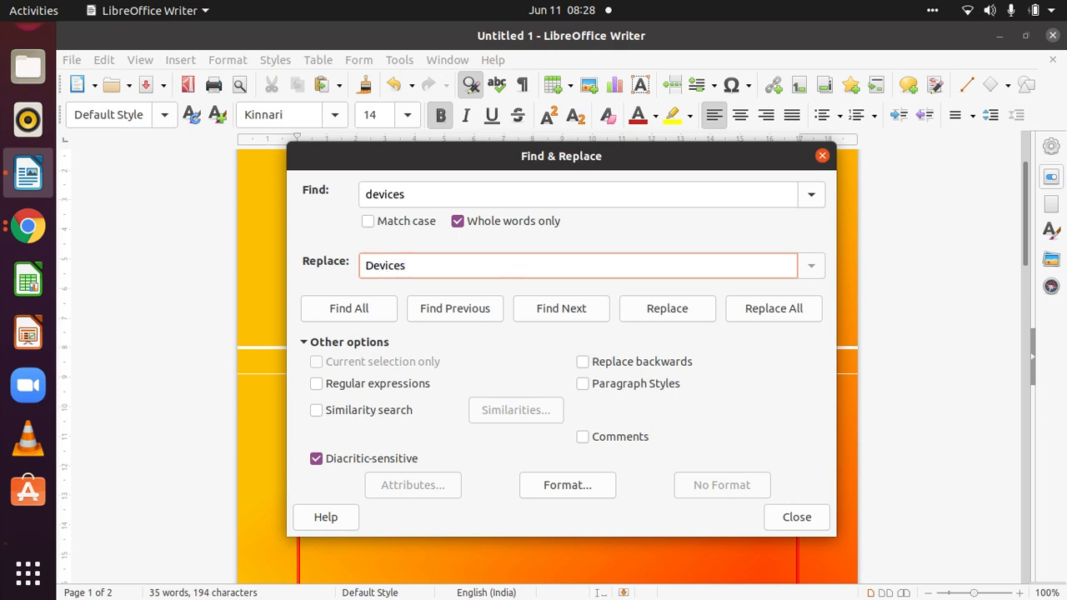
Replace all occurrences of "devices" with "Devices", close Find & Replace and check the words in the introductory paragraph.
drag(626, 160, 788, 157)
drag(663, 148, 591, 135)
double_click(336, 247)
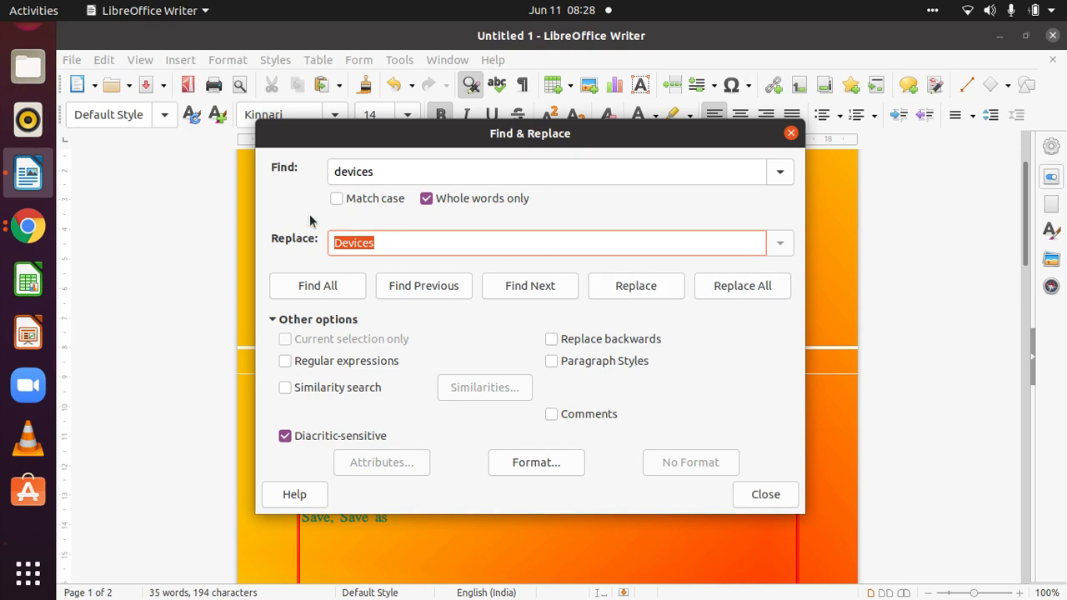
click(753, 286)
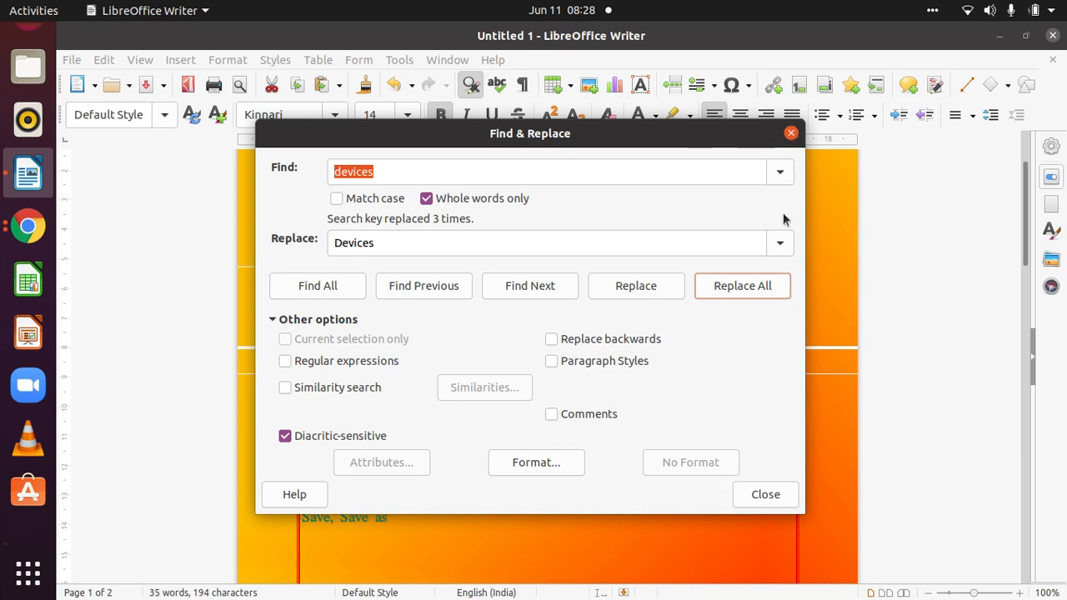
click(792, 134)
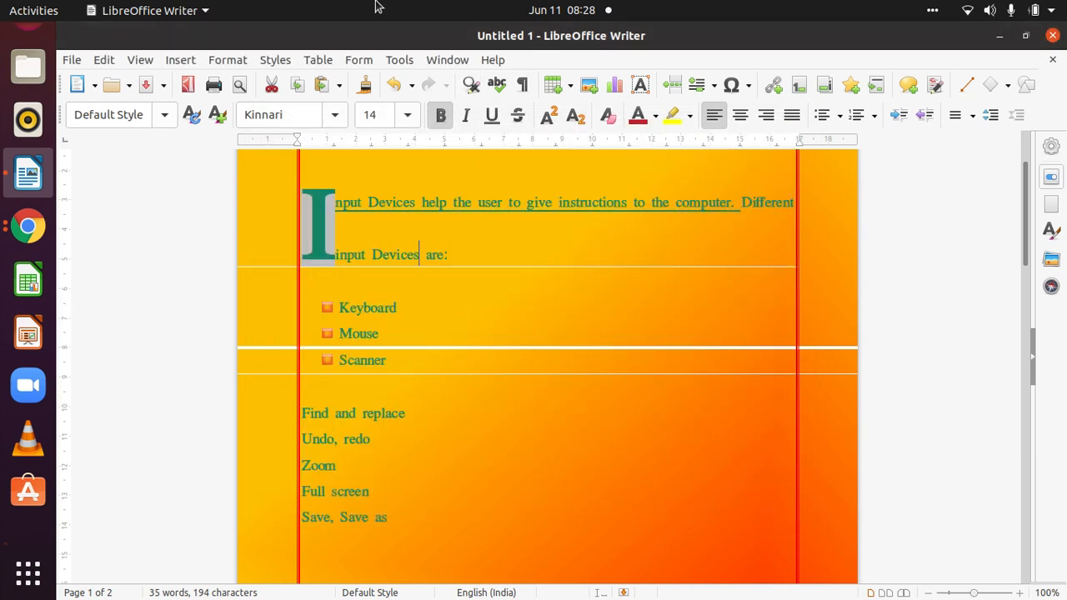
click(400, 203)
click(370, 207)
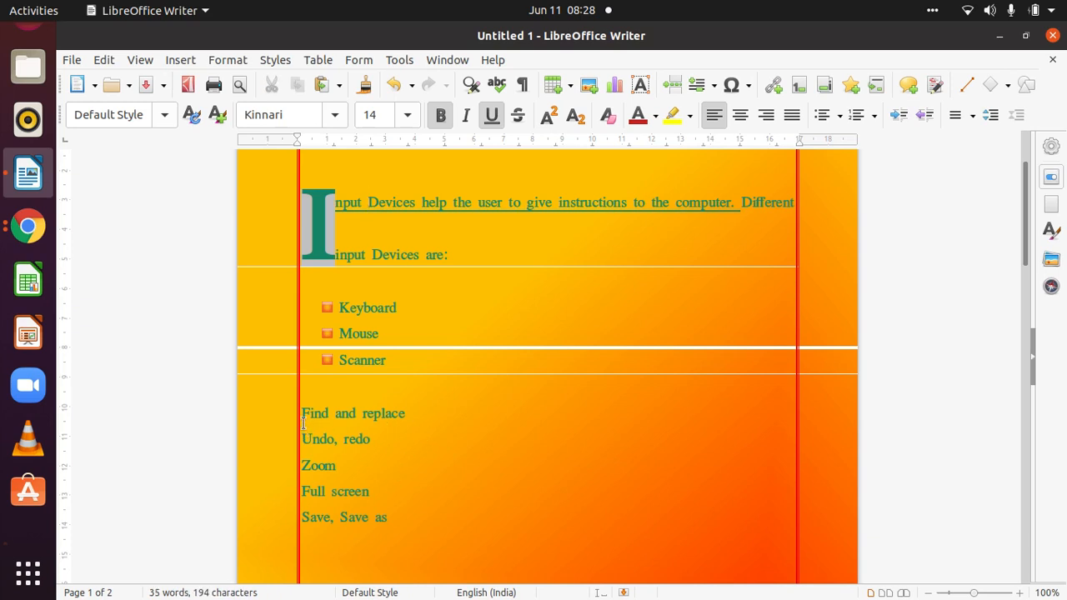
Undo the replacement of "devices" with "Devices", and redo it.
click(98, 61)
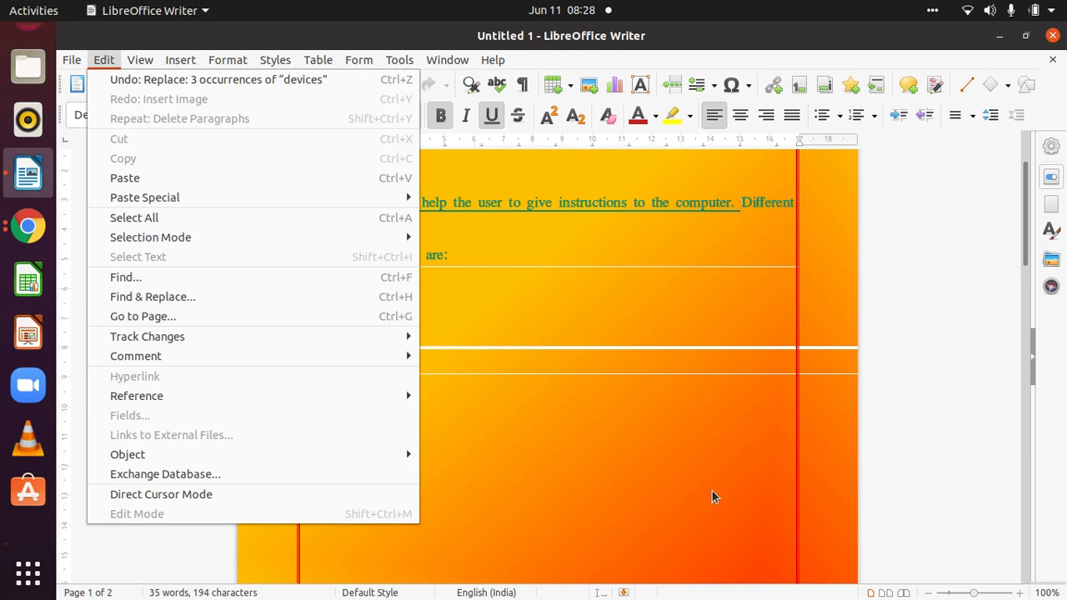
key(Escape)
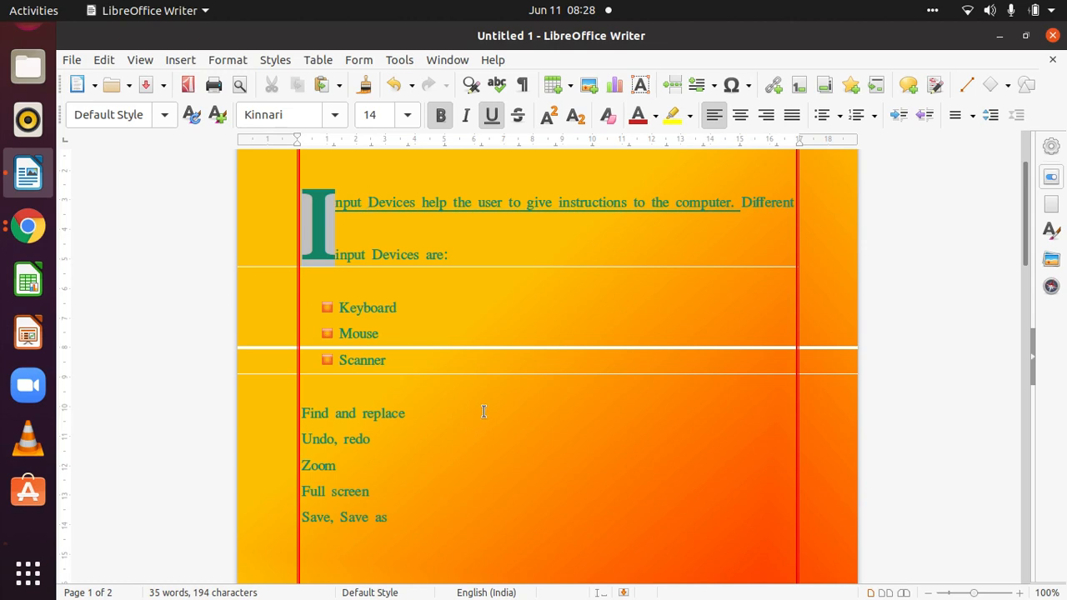
click(104, 60)
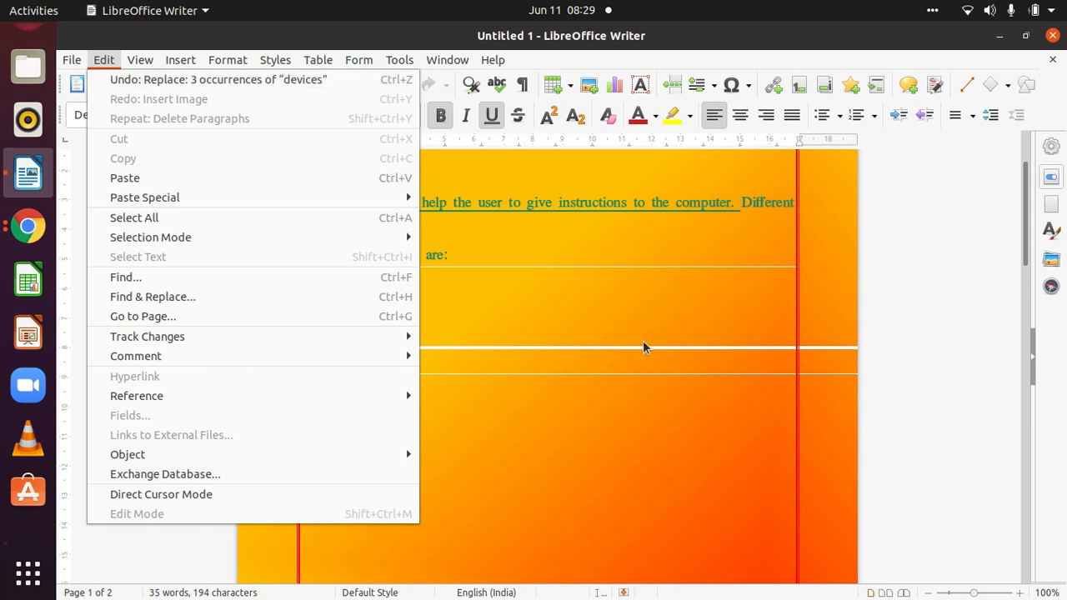
click(334, 80)
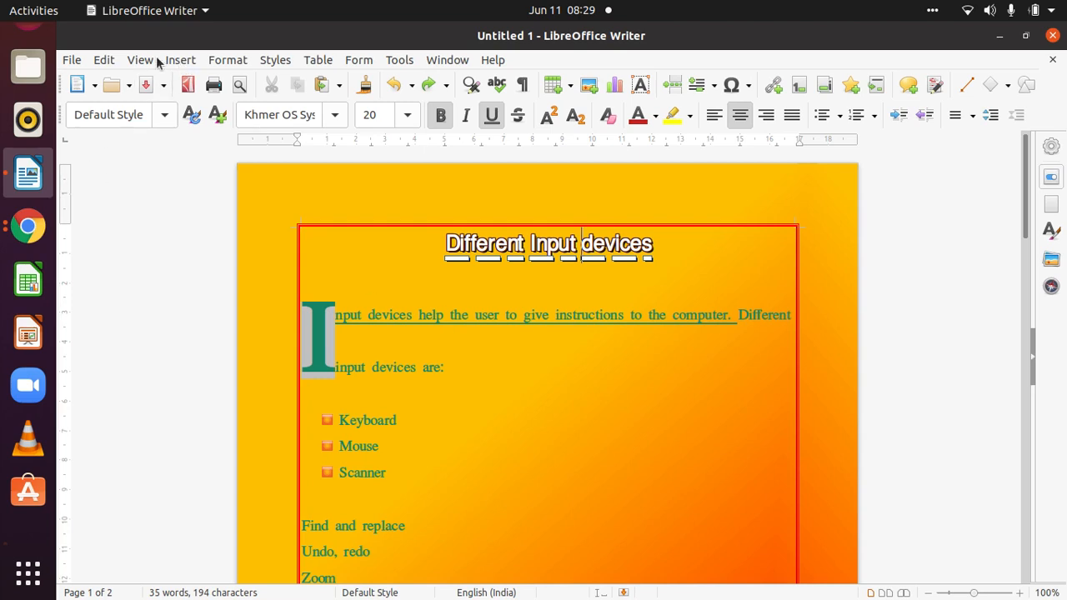
click(105, 61)
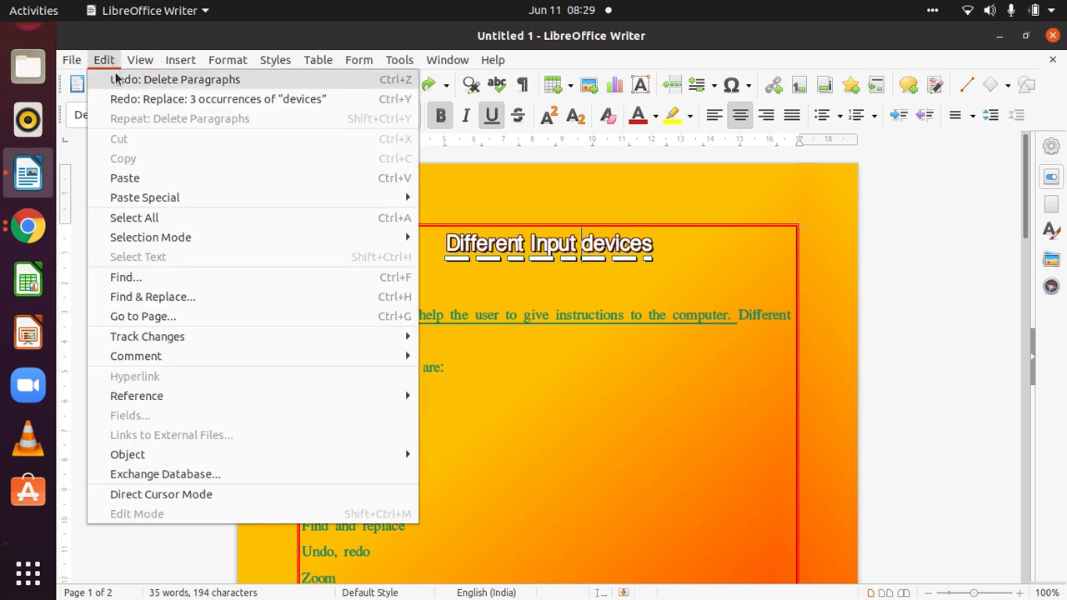
click(116, 98)
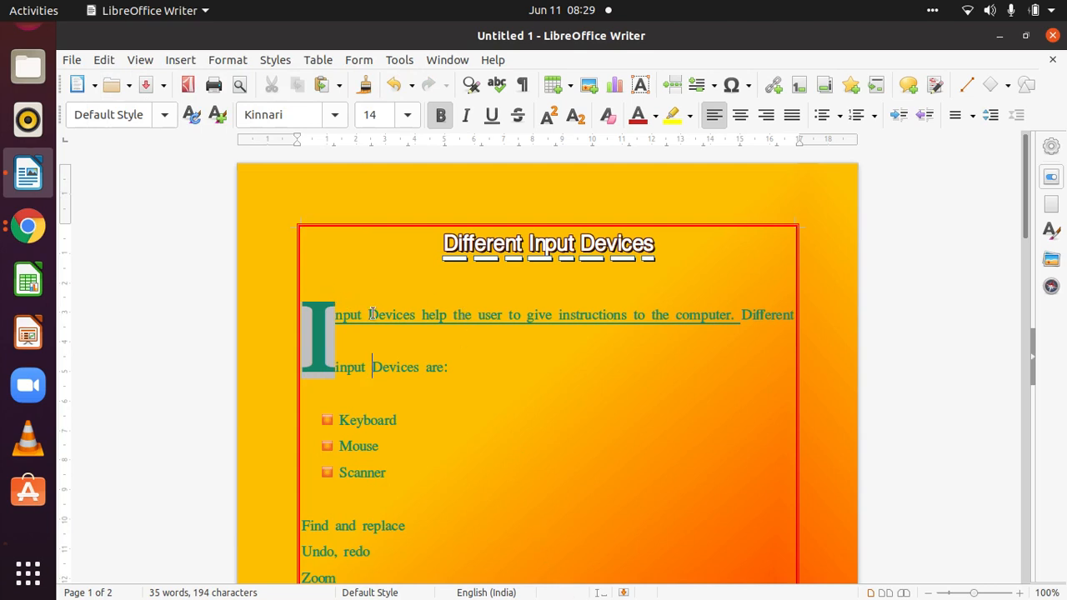
Zoom the document to 200% and return it to 100%.
scroll(419, 481, down, 2)
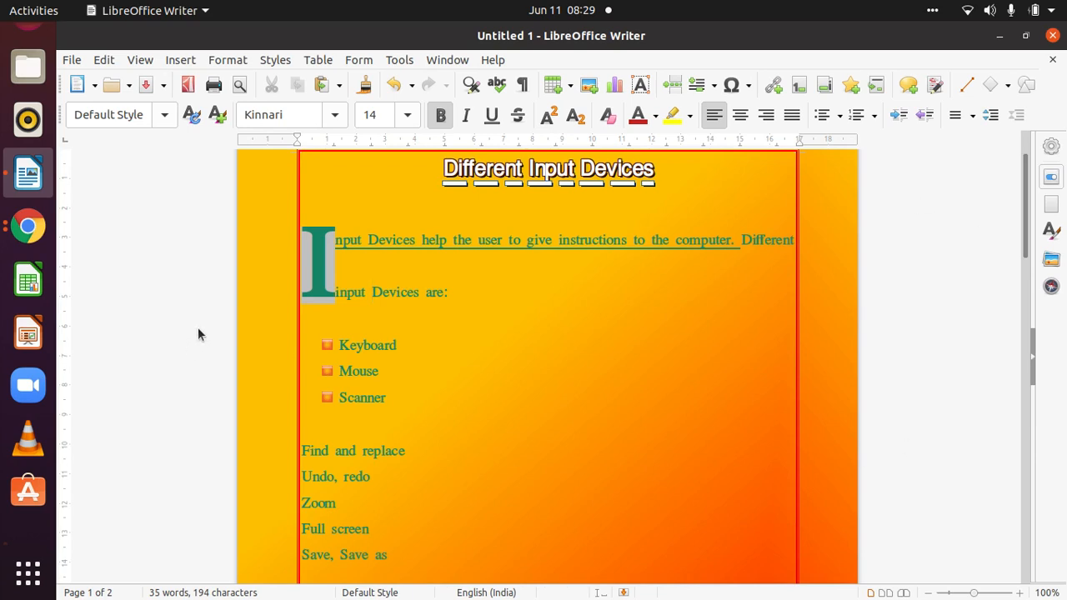
click(140, 62)
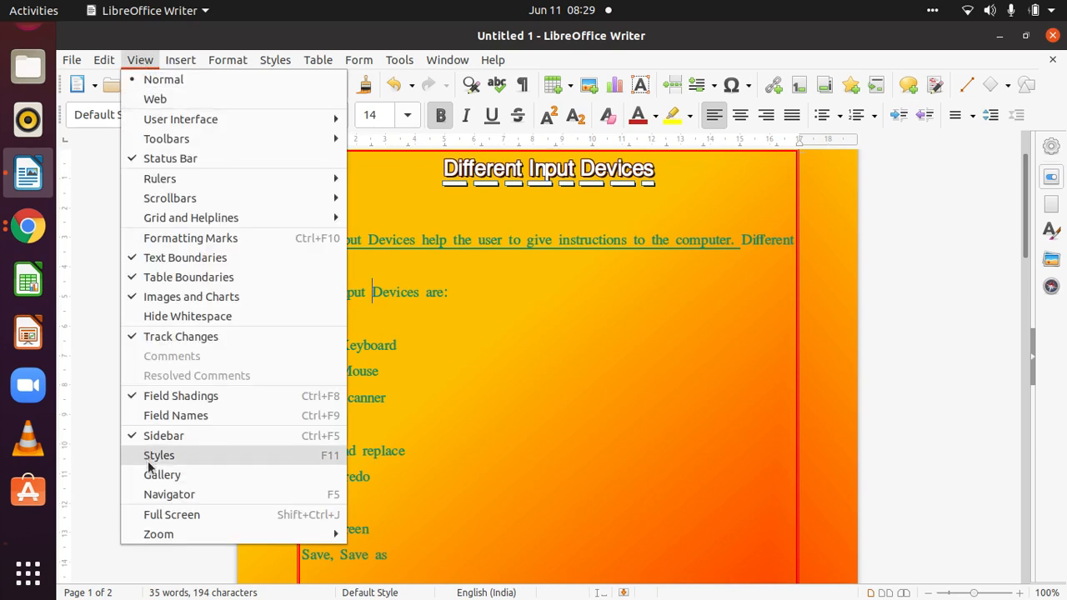
mouse_move(174, 535)
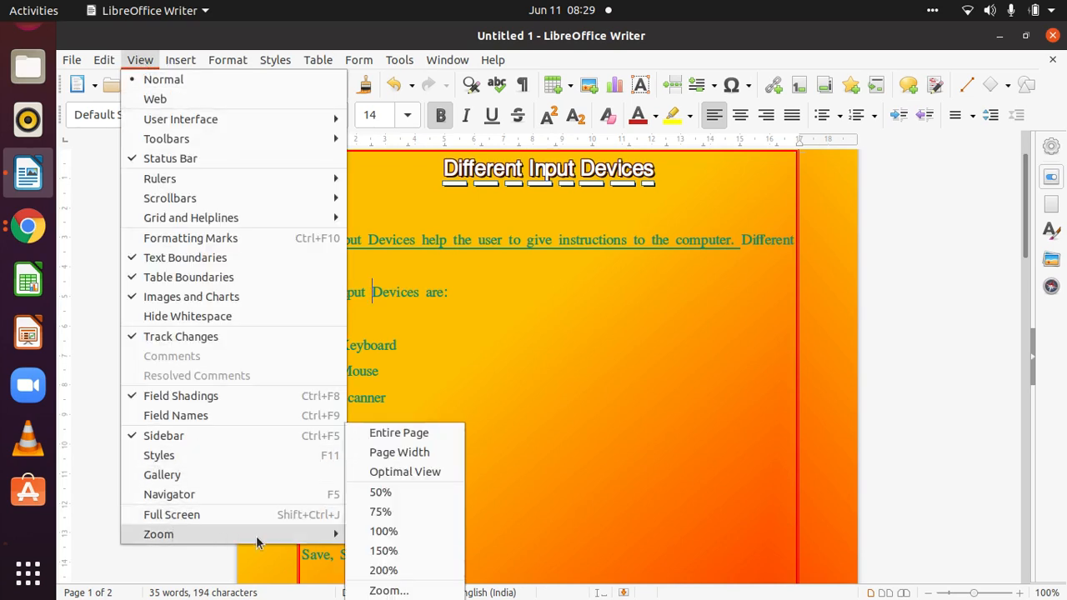
click(383, 571)
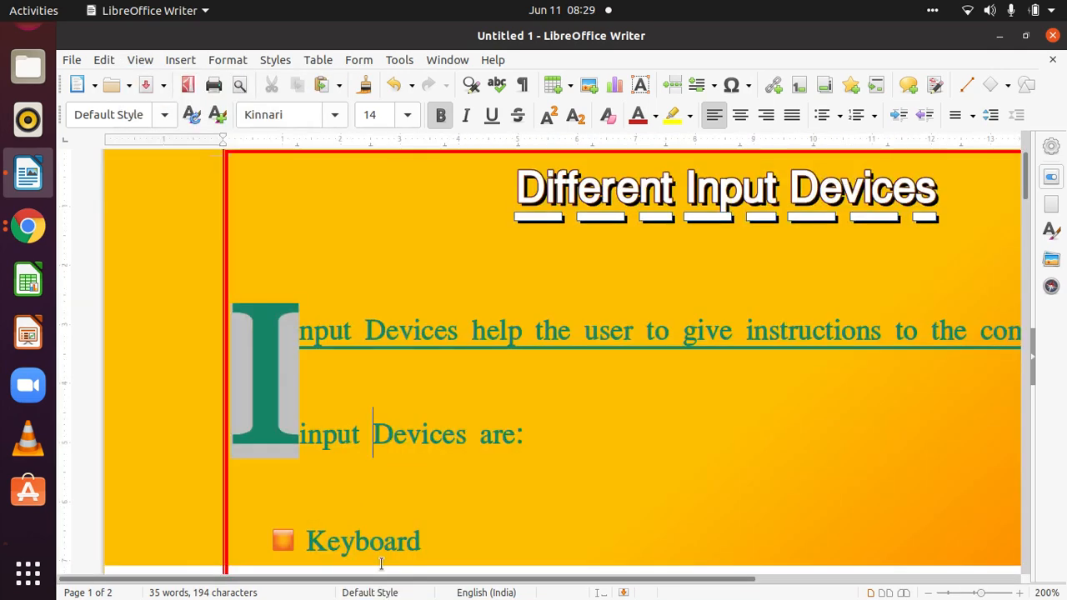
click(151, 67)
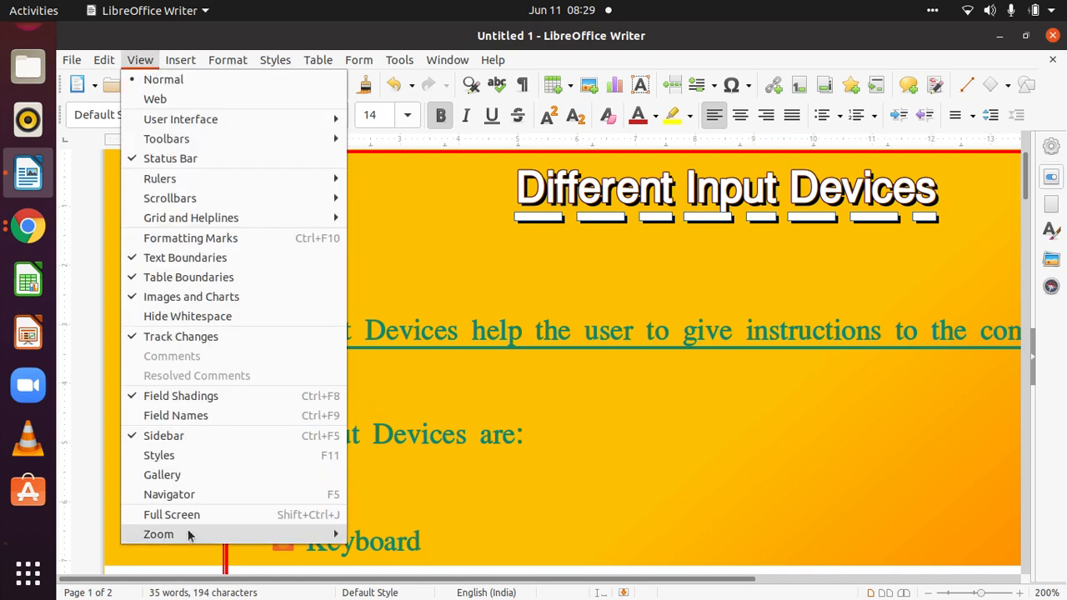
mouse_move(198, 533)
click(386, 534)
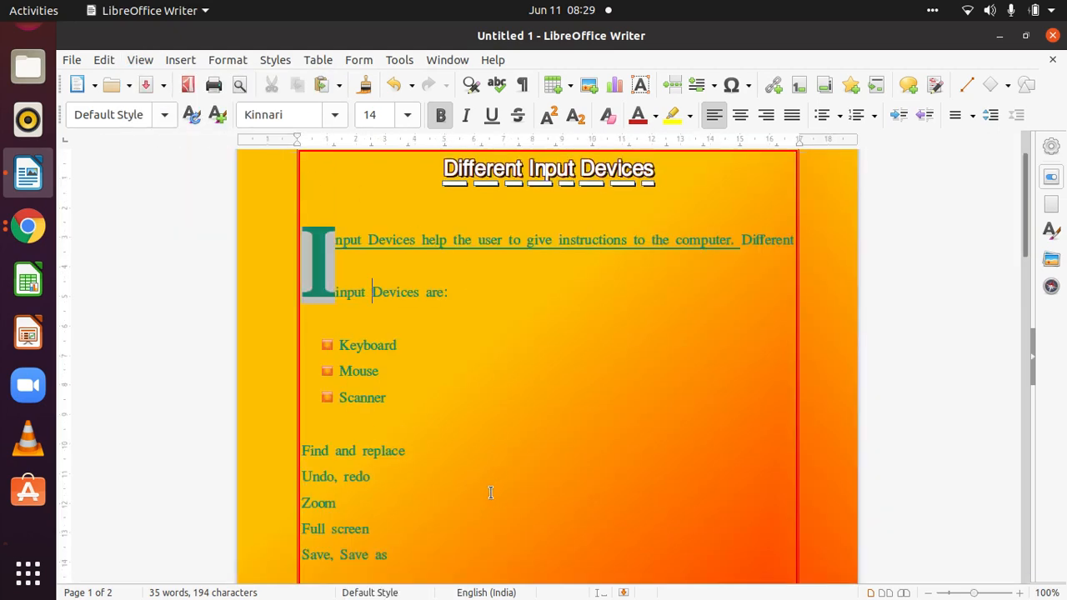
Show the document in full screen and return to the normal window view.
scroll(489, 492, down, 1)
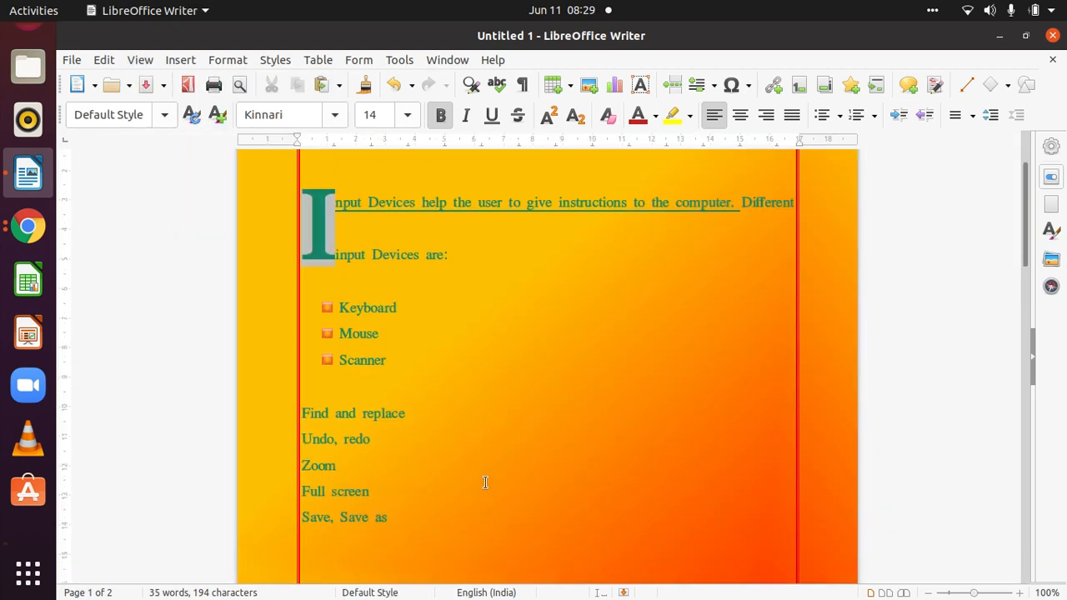
click(138, 67)
click(203, 514)
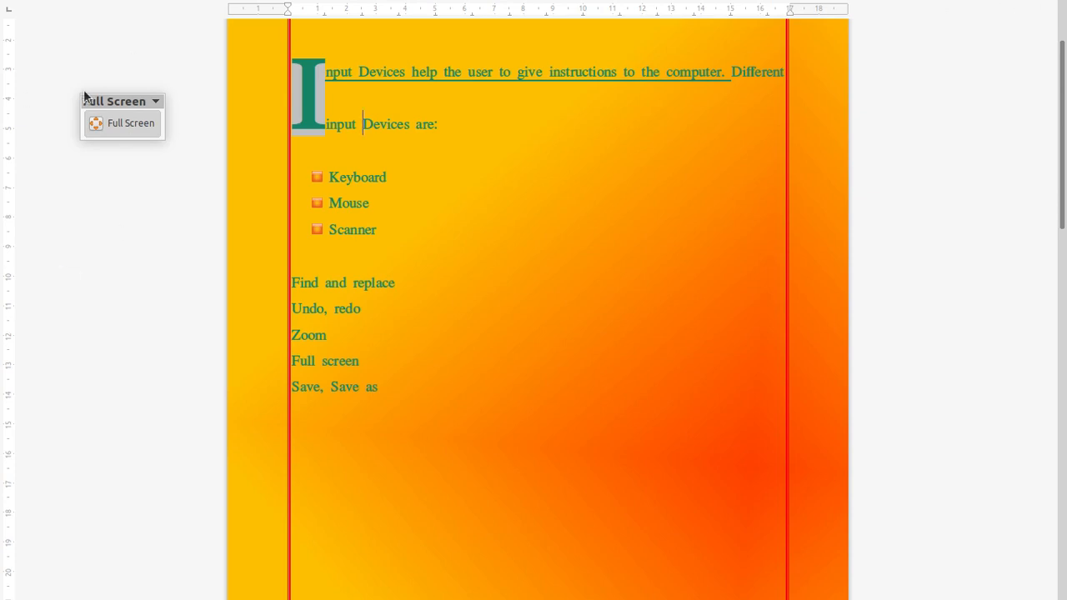
click(129, 131)
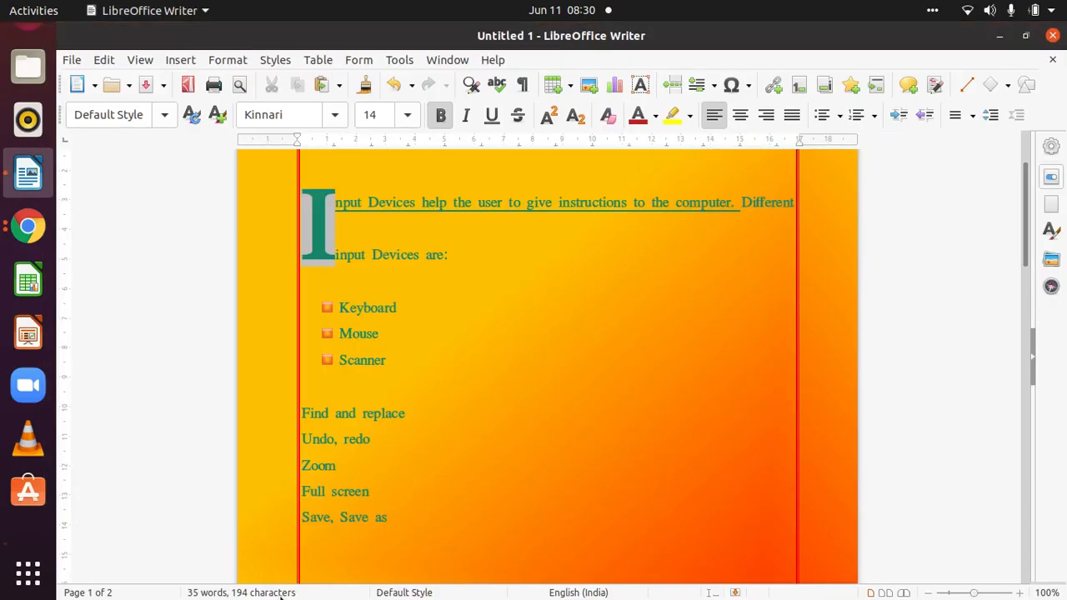
Save the document in the Desktop folder under the name "Input device" as an ODF Text Document.
click(70, 61)
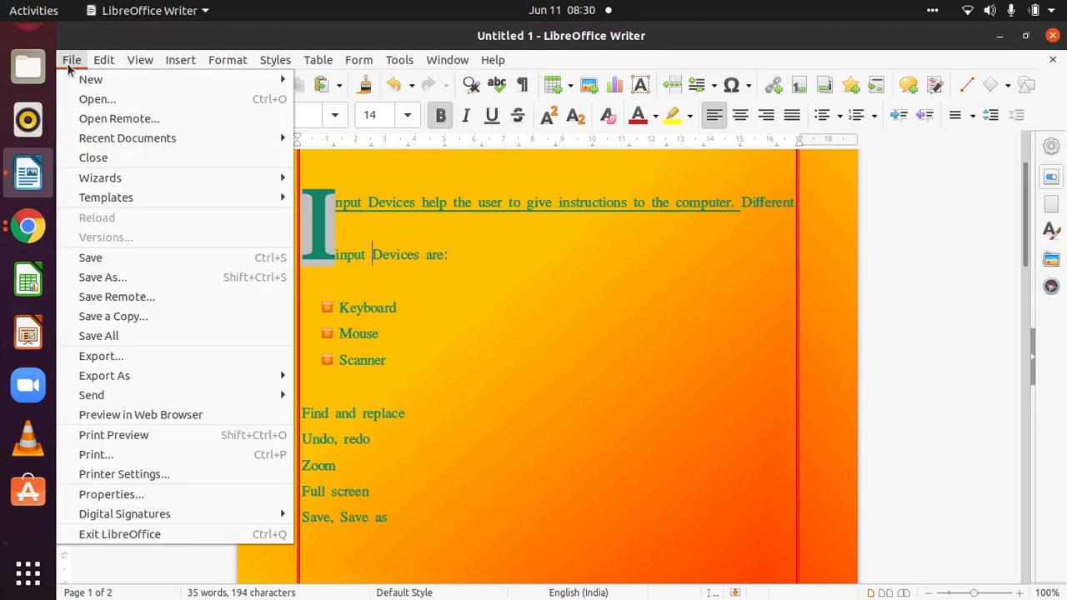
click(114, 279)
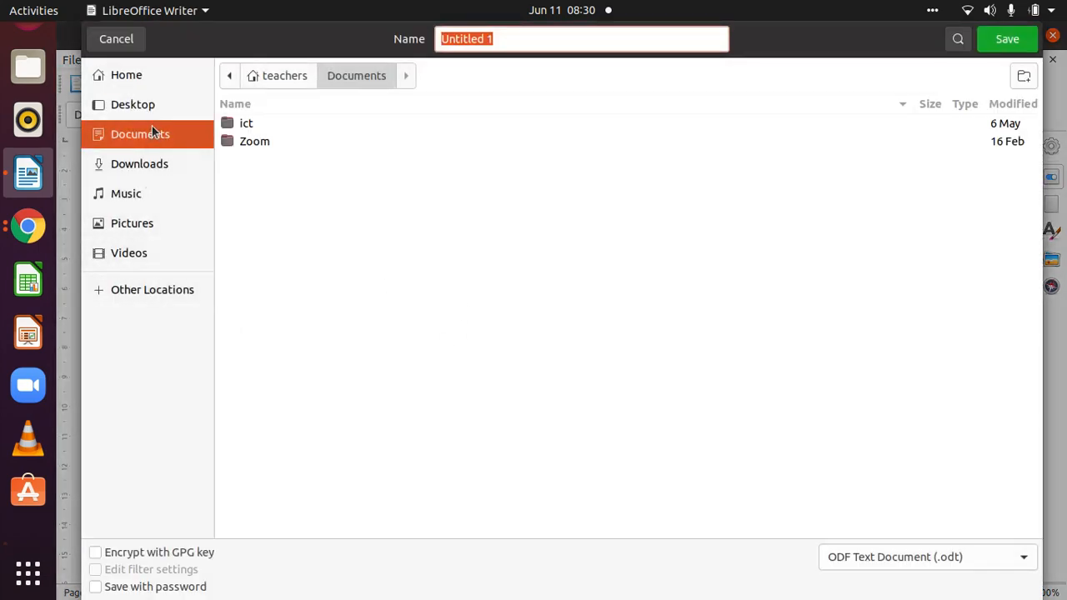
click(146, 104)
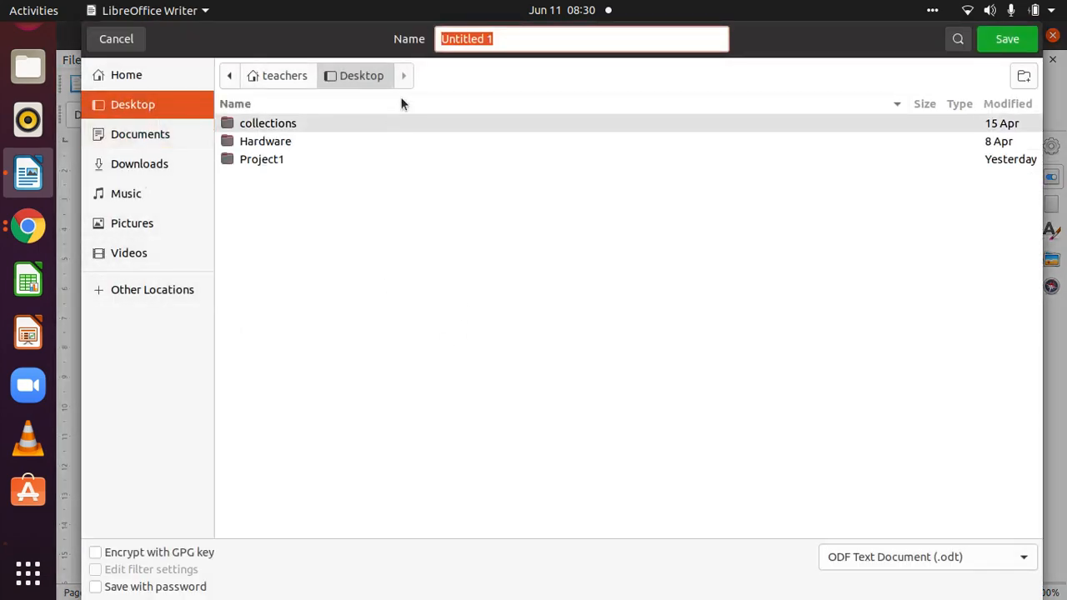
click(507, 42)
key(BackSpace)
key(BackSpace)
key(BackSpace)
key(BackSpace)
key(BackSpace)
key(BackSpace)
key(BackSpace)
key(BackSpace)
key(BackSpace)
key(BackSpace)
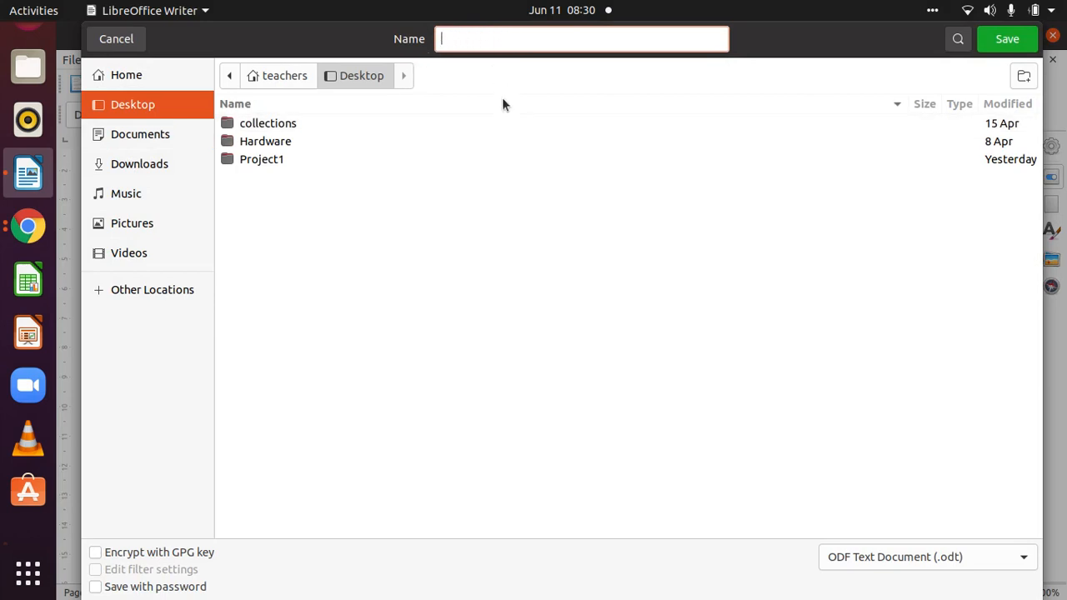
text(I)
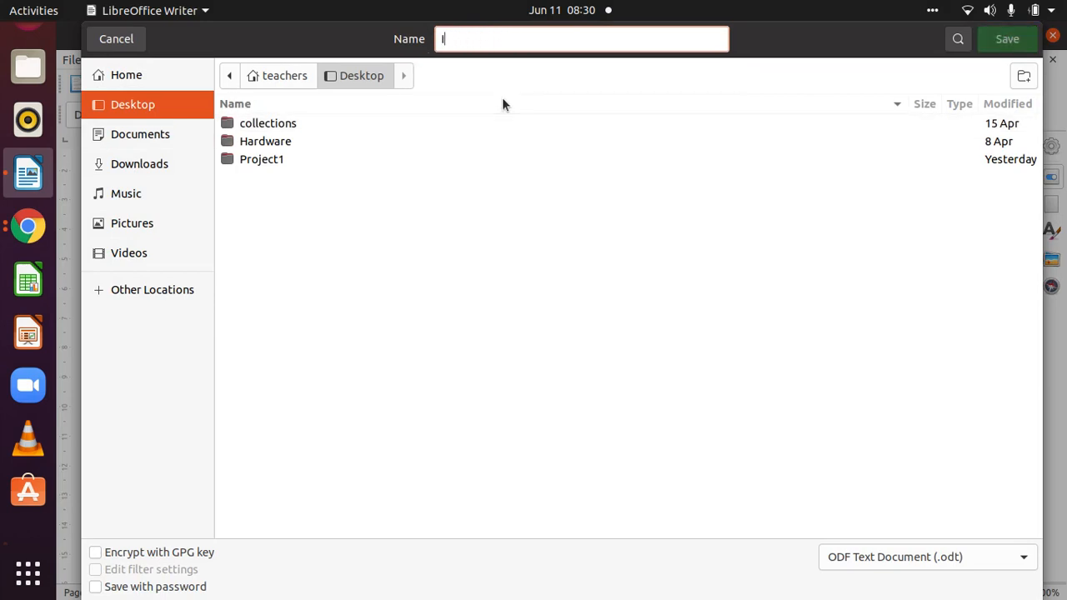
text(nput device)
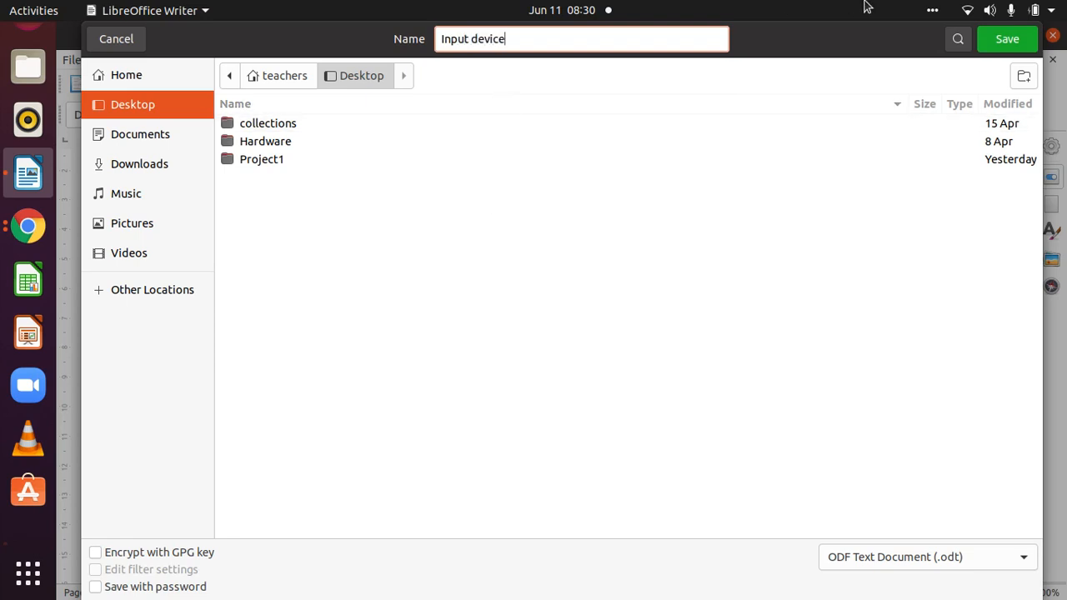
click(1006, 42)
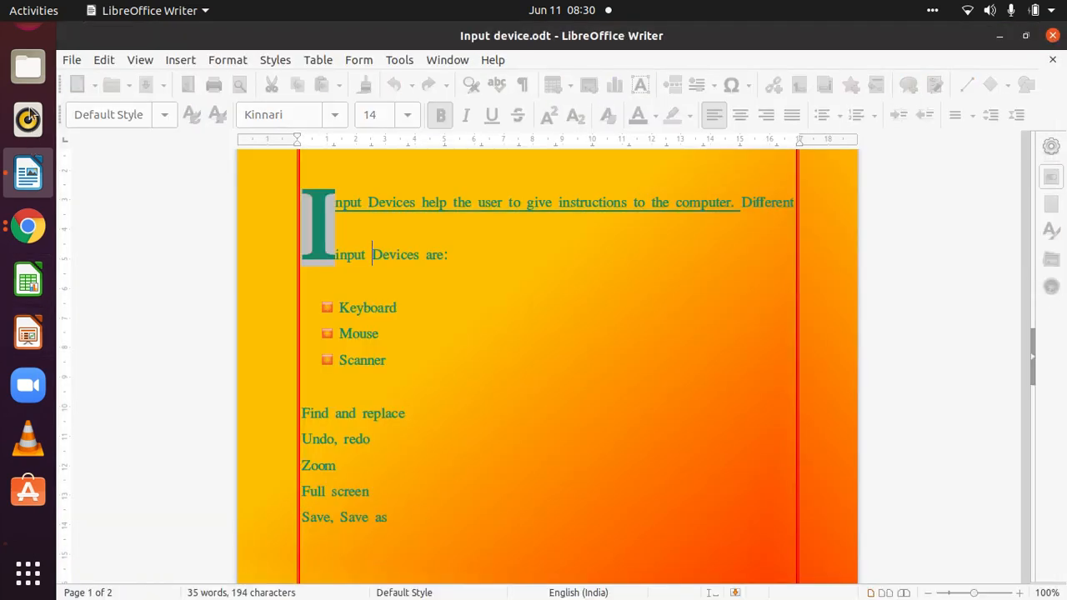
Quit LibreOffice Writer and reopen "Input device.odt" from the Desktop folder in the Files app.
key(ctrl+q)
click(25, 65)
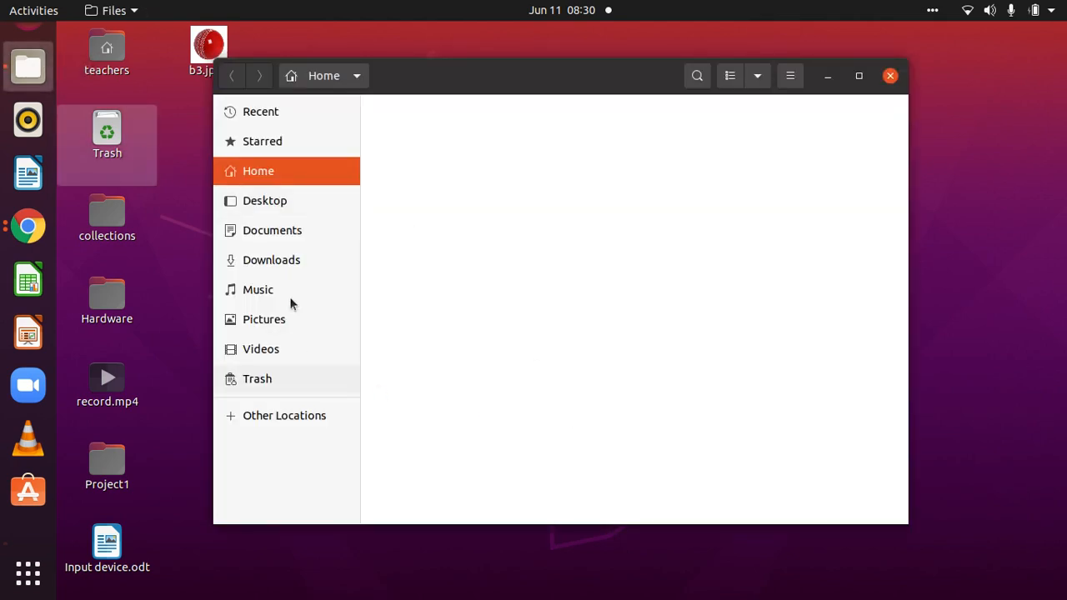
click(287, 203)
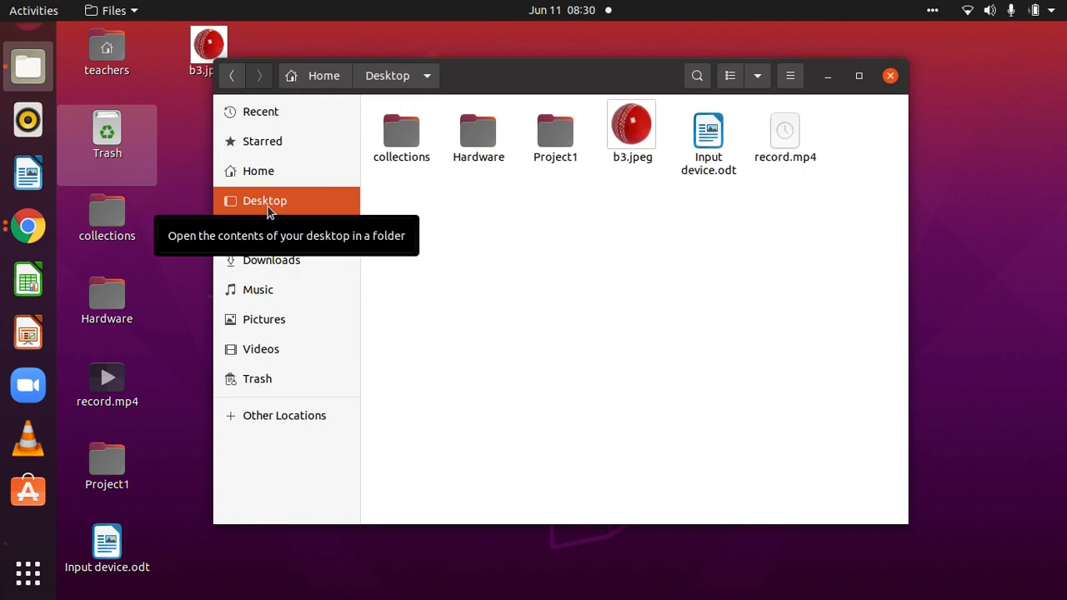
double_click(717, 154)
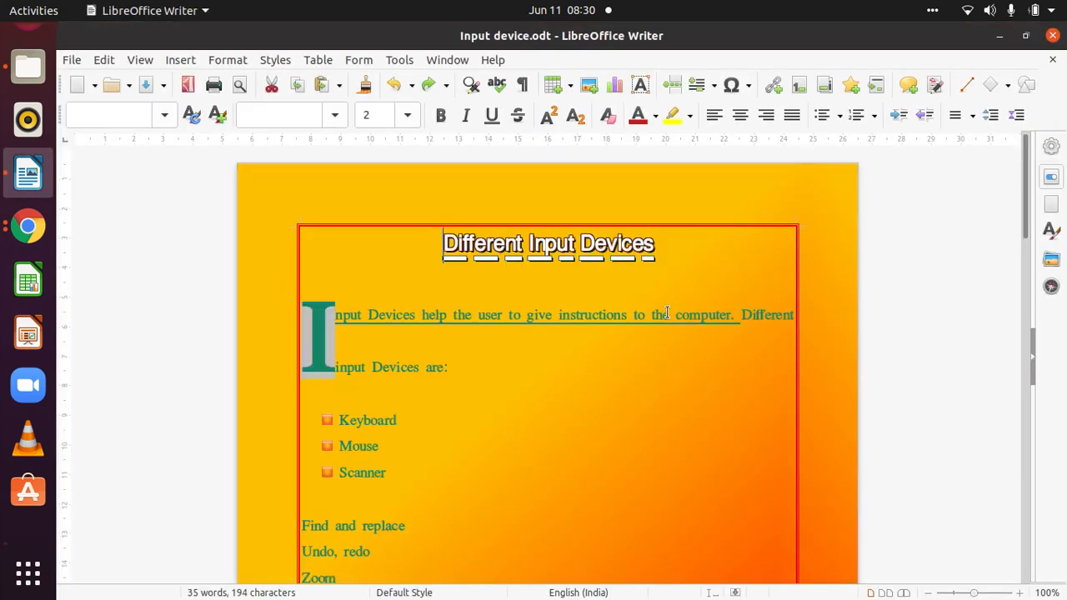
Insert the line "Today we have learnt:" between the Scanner bullet and "Find and replace", followed by an empty line.
scroll(469, 439, down, 5)
scroll(471, 439, up, 6)
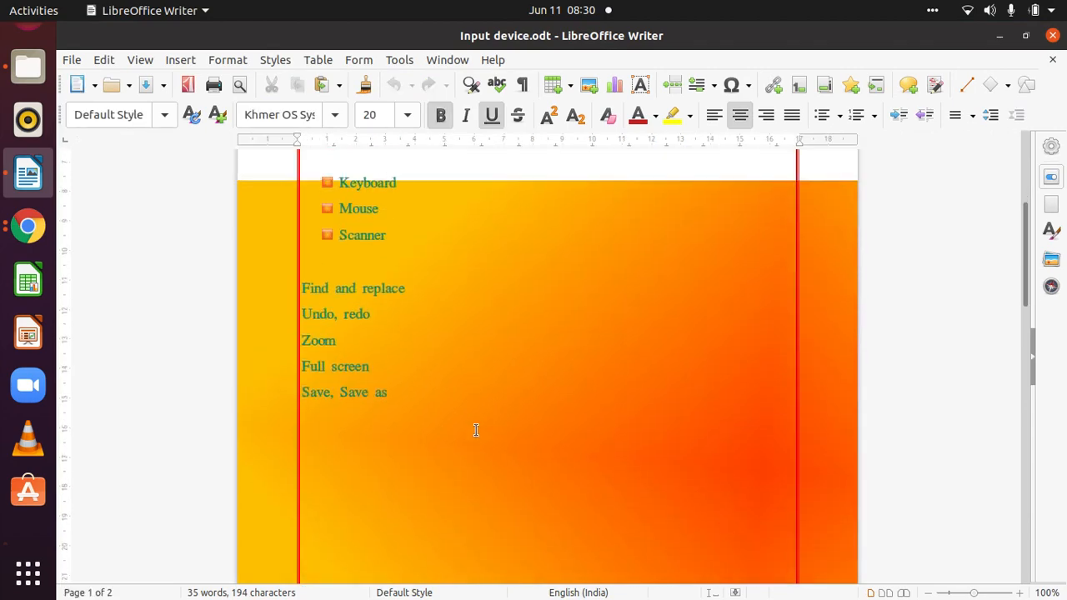
scroll(476, 429, down, 2)
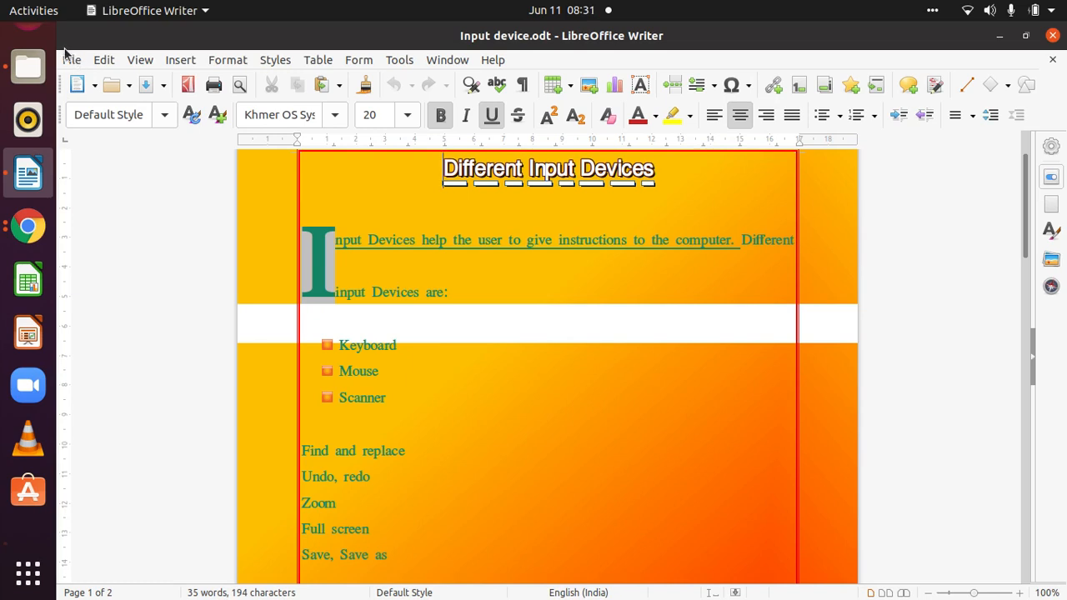
click(332, 420)
text(To)
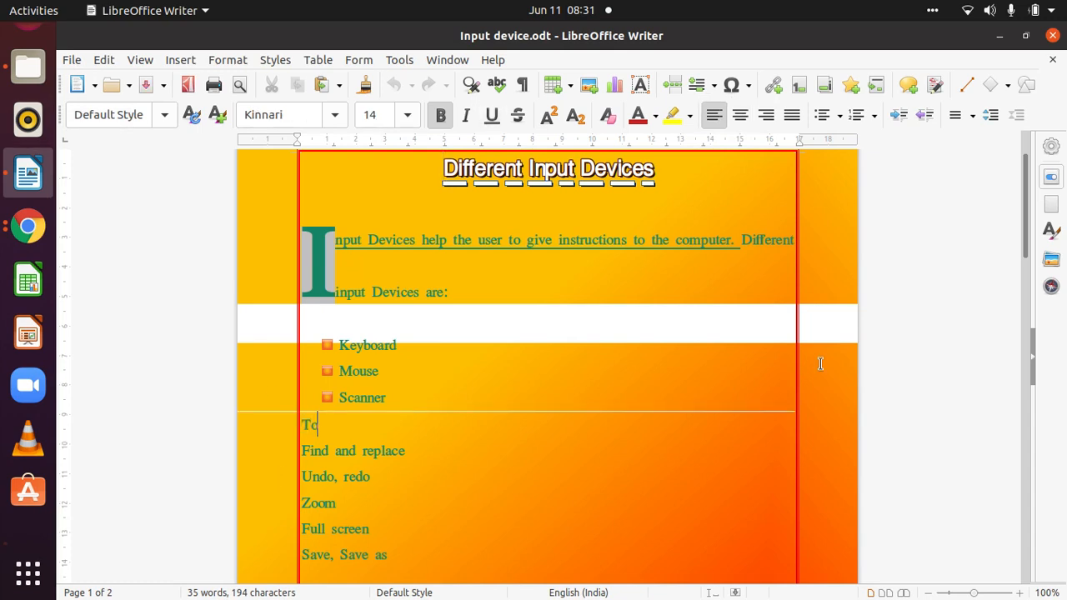
text(day we h)
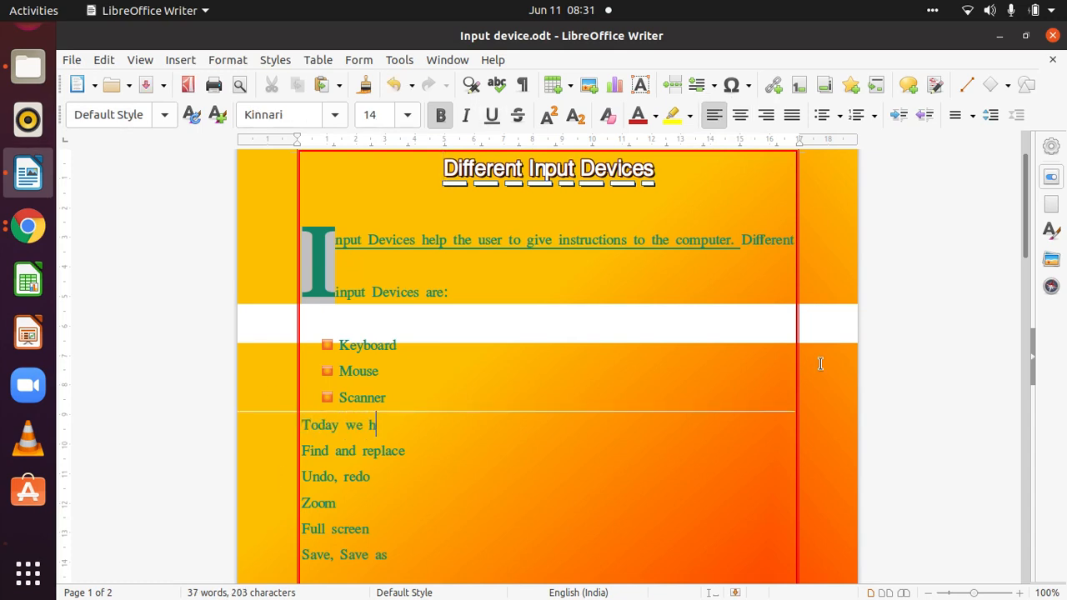
text(ave learnt:)
key(Return)
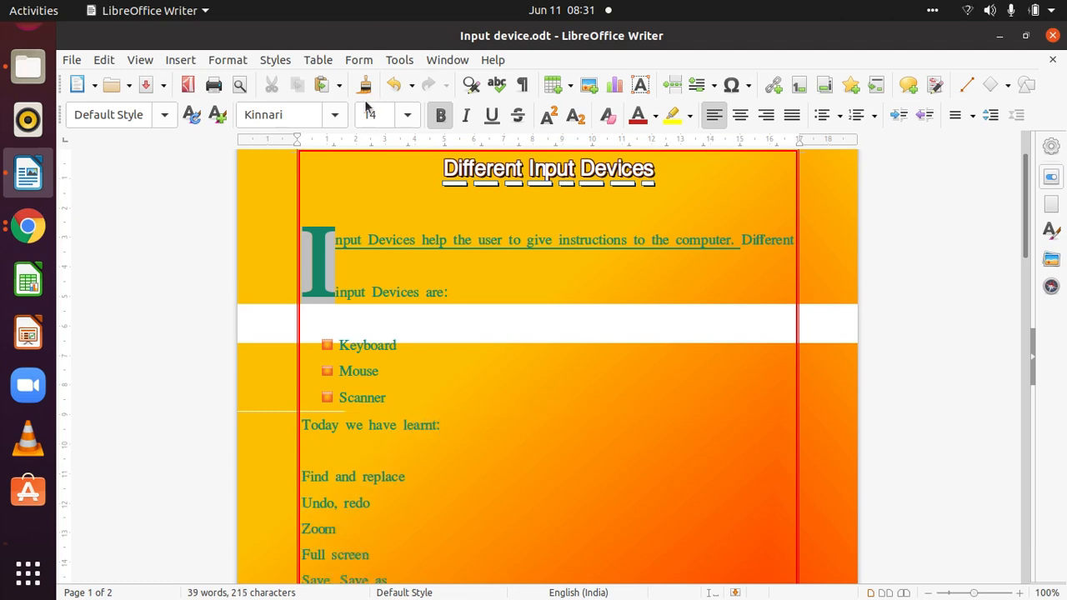